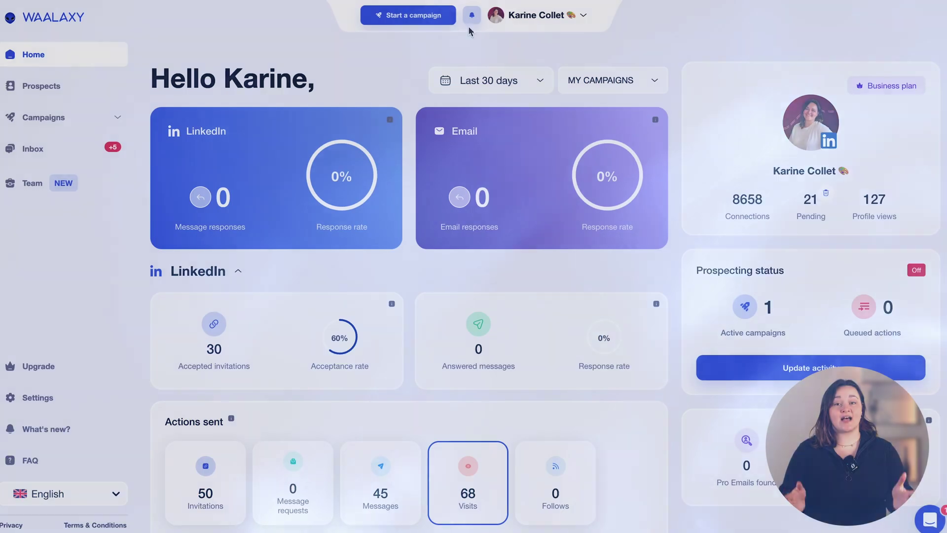
Step: Open All campaign models and scroll through the LinkedIn, email and multichannel templates
{"action": "left_click", "coordinate": [417, 16]}
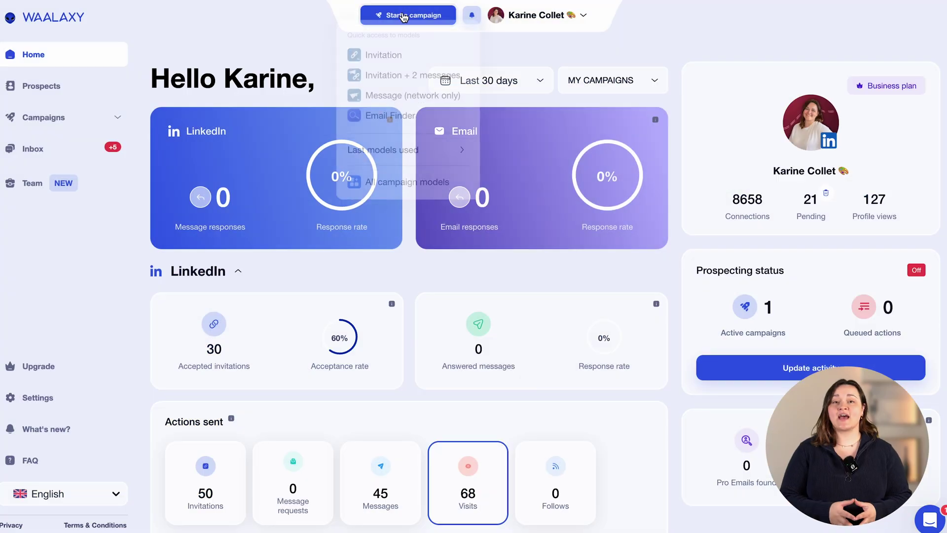
{"action": "left_click", "coordinate": [402, 191]}
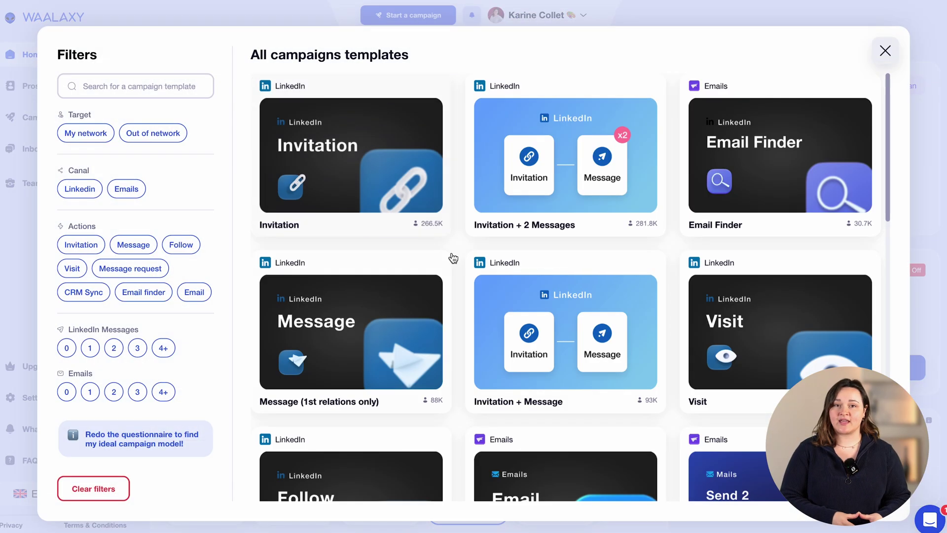
{"action": "scroll", "coordinate": [451, 258], "scroll_direction": "down", "scroll_amount": 10}
{"action": "scroll", "coordinate": [457, 257], "scroll_direction": "down", "scroll_amount": 15}
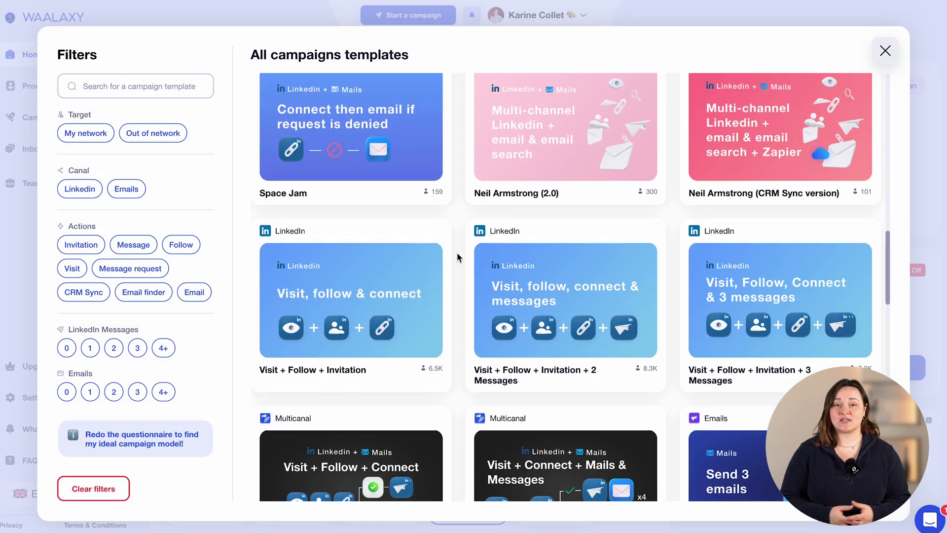
{"action": "scroll", "coordinate": [457, 257], "scroll_direction": "down", "scroll_amount": 15}
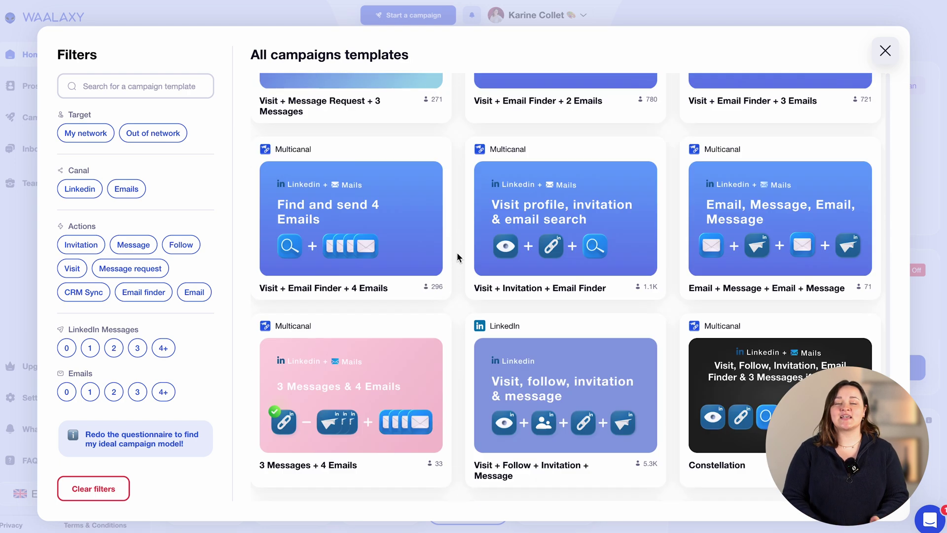
{"action": "scroll", "coordinate": [457, 254], "scroll_direction": "down", "scroll_amount": 15}
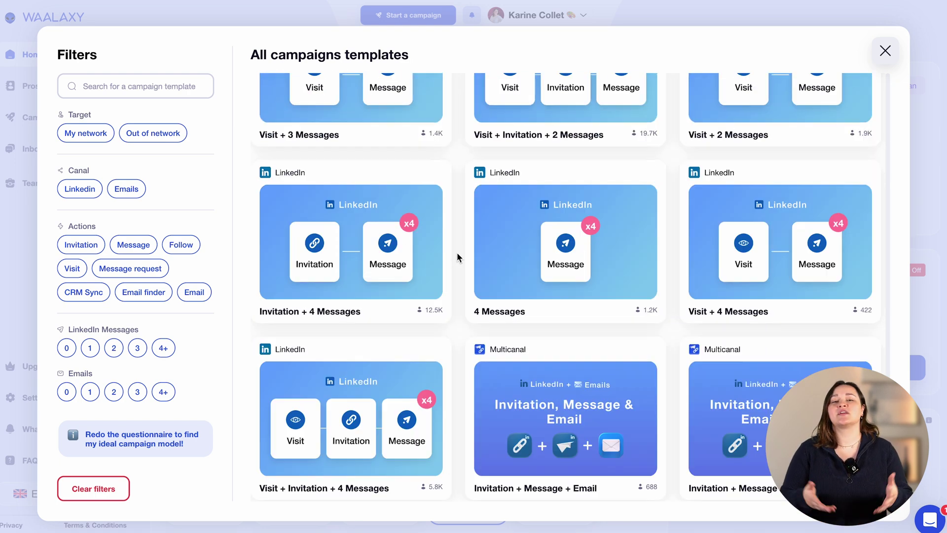
{"action": "scroll", "coordinate": [456, 252], "scroll_direction": "down", "scroll_amount": 10}
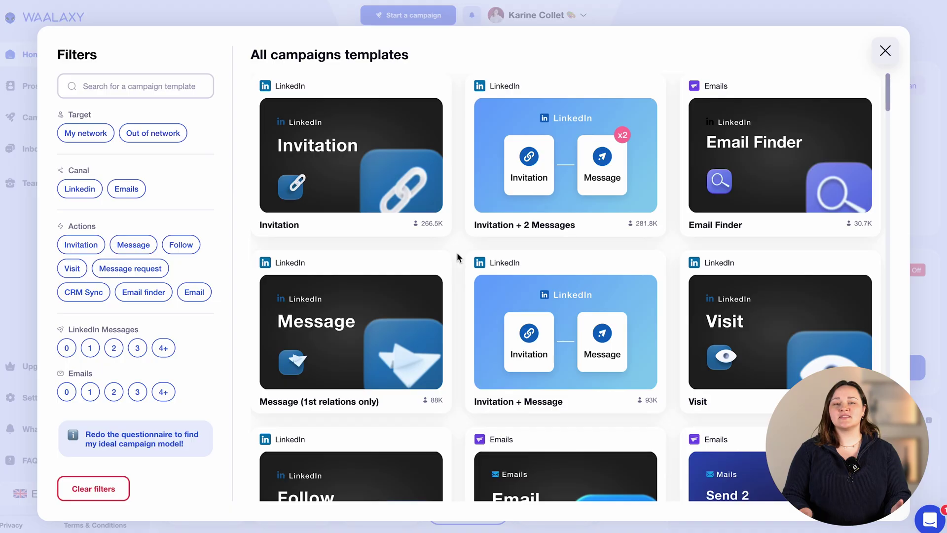
Step: Redo the questionnaire with contact prospects, my LinkedIn network and LinkedIn only, then view results
{"action": "left_click", "coordinate": [124, 431]}
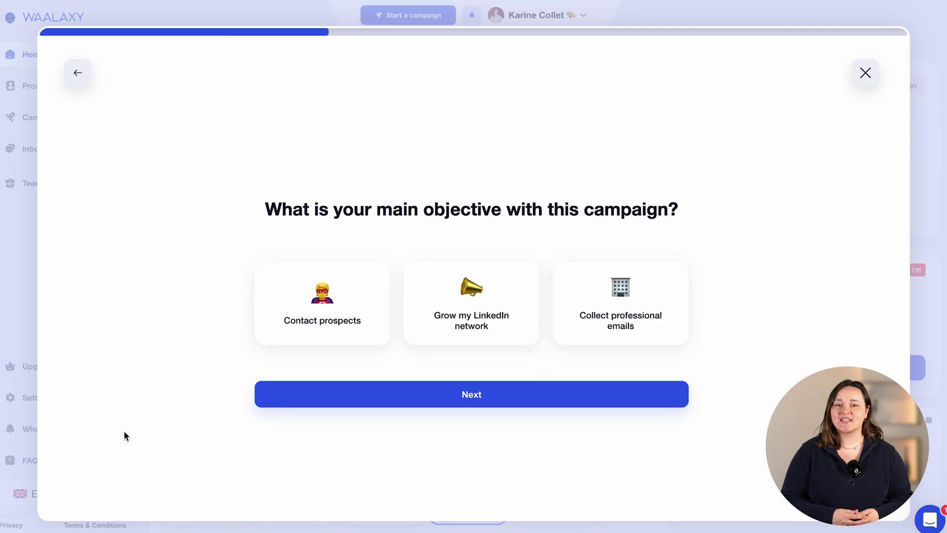
{"action": "left_click", "coordinate": [311, 337]}
{"action": "left_click", "coordinate": [430, 392]}
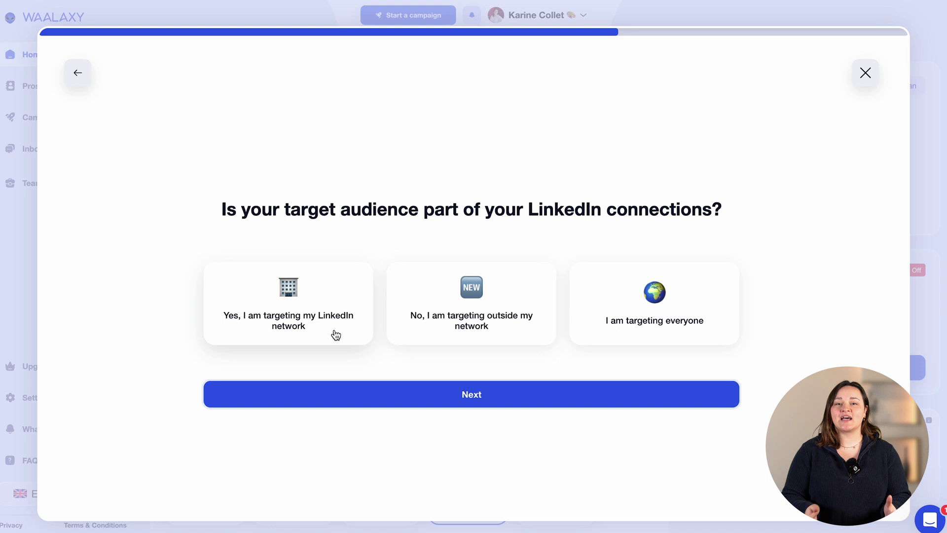
{"action": "left_click", "coordinate": [346, 341]}
{"action": "left_click", "coordinate": [415, 400]}
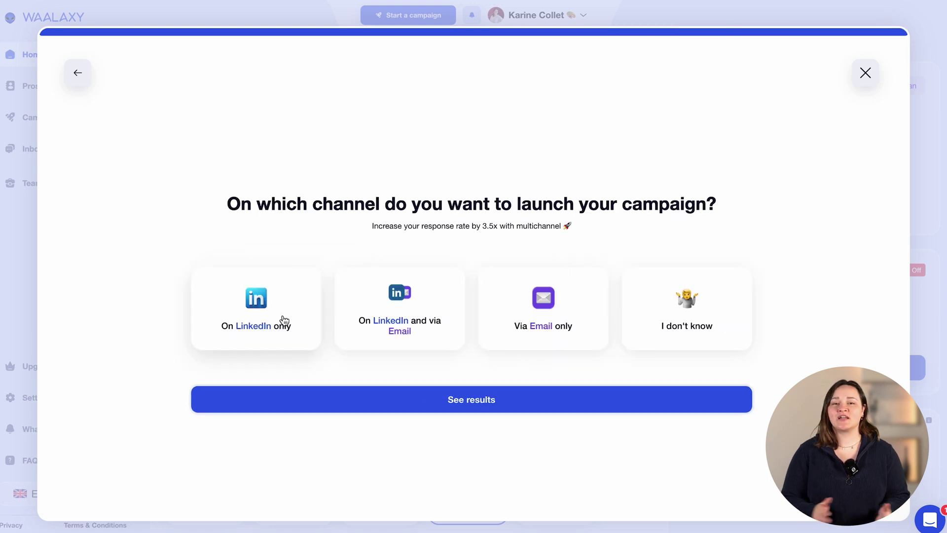
{"action": "left_click", "coordinate": [284, 320]}
{"action": "left_click", "coordinate": [417, 394]}
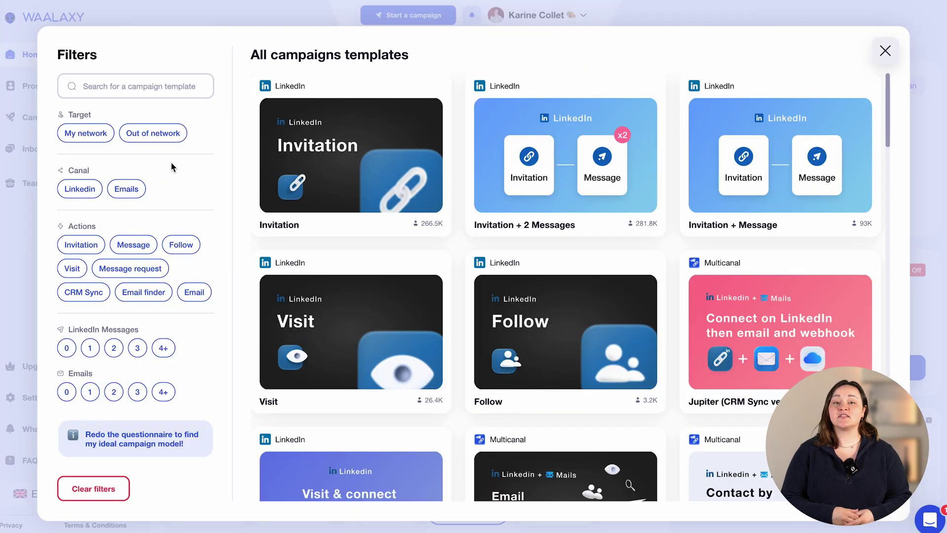
Step: Drop the LinkedIn channel filter, add the Email action filter, then focus template search
{"action": "left_click", "coordinate": [89, 138]}
{"action": "left_click", "coordinate": [192, 292]}
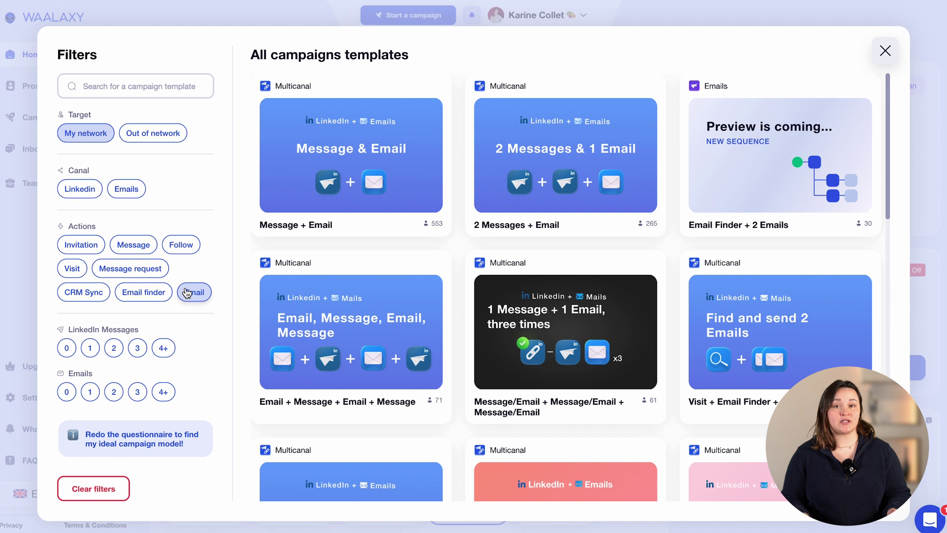
{"action": "left_click", "coordinate": [84, 86]}
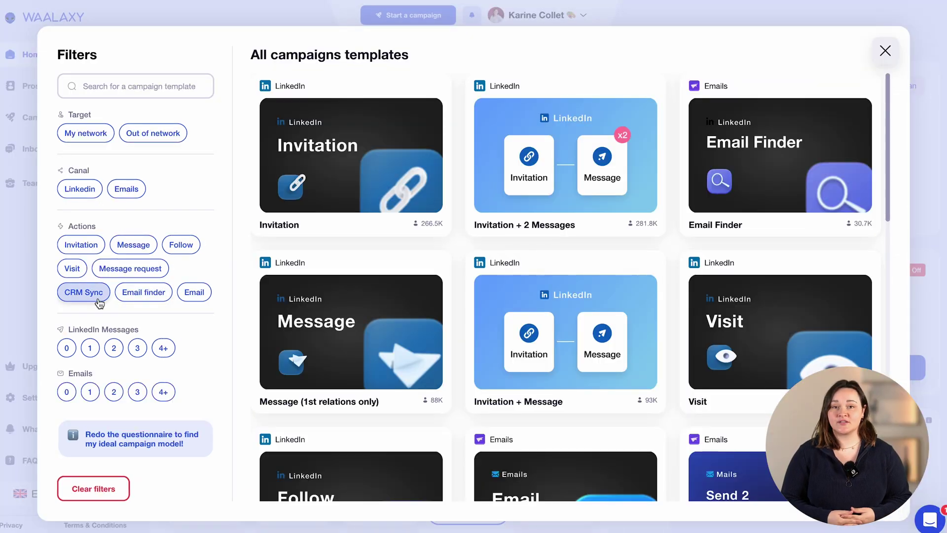
Step: Filter templates to CRM Sync and Email finder actions with exactly 1 email
{"action": "left_click", "coordinate": [101, 299]}
{"action": "left_click", "coordinate": [142, 301]}
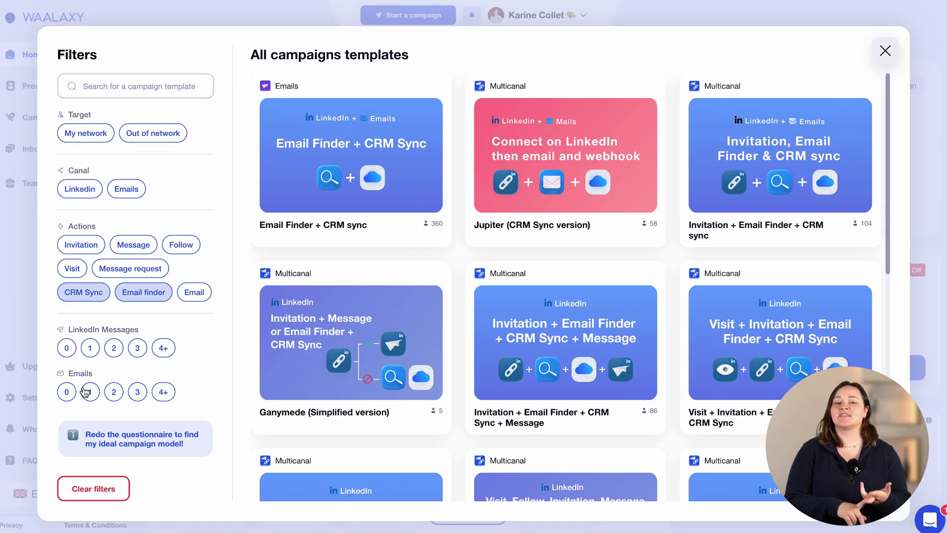
{"action": "left_click", "coordinate": [87, 392]}
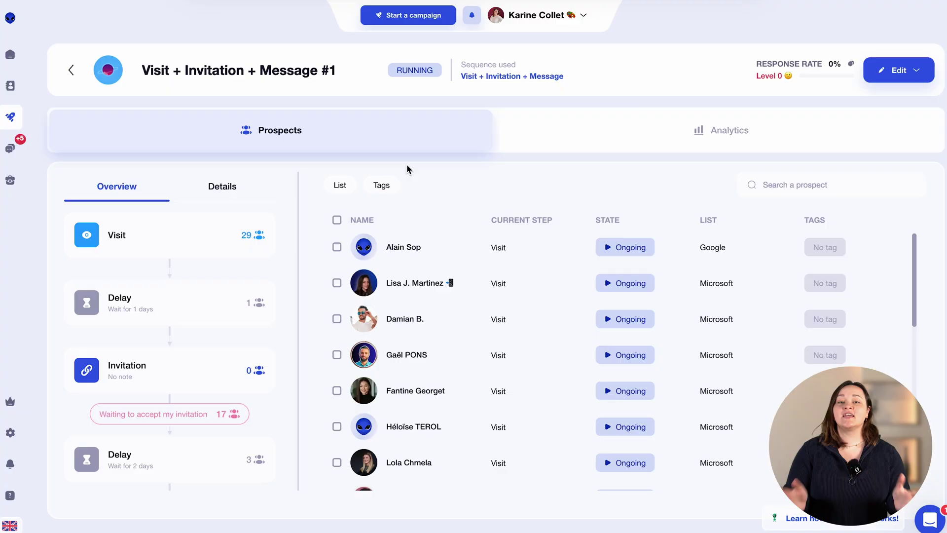
Step: Open Campaigns > Queue and review upcoming Visit actions, credits and daily LinkedIn quotas
{"action": "mouse_move", "coordinate": [11, 118]}
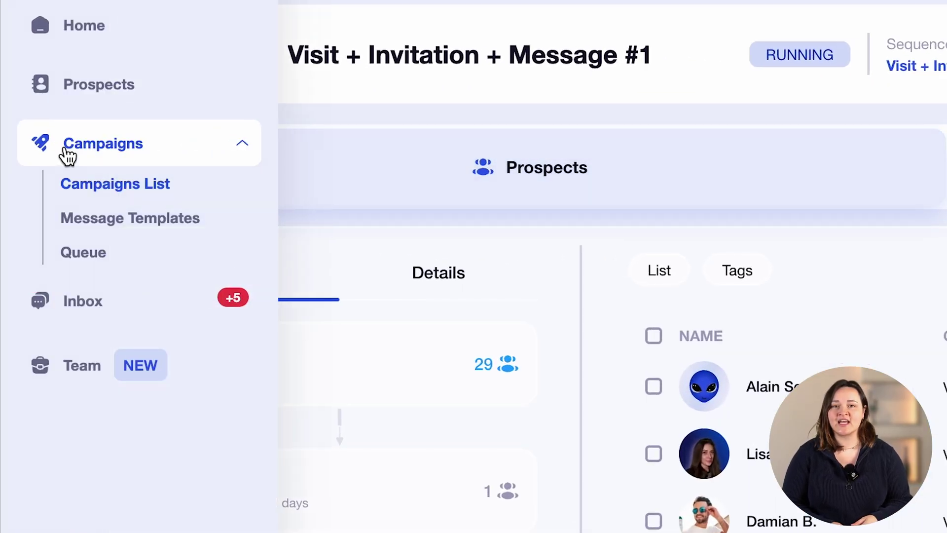
{"action": "left_click", "coordinate": [75, 254]}
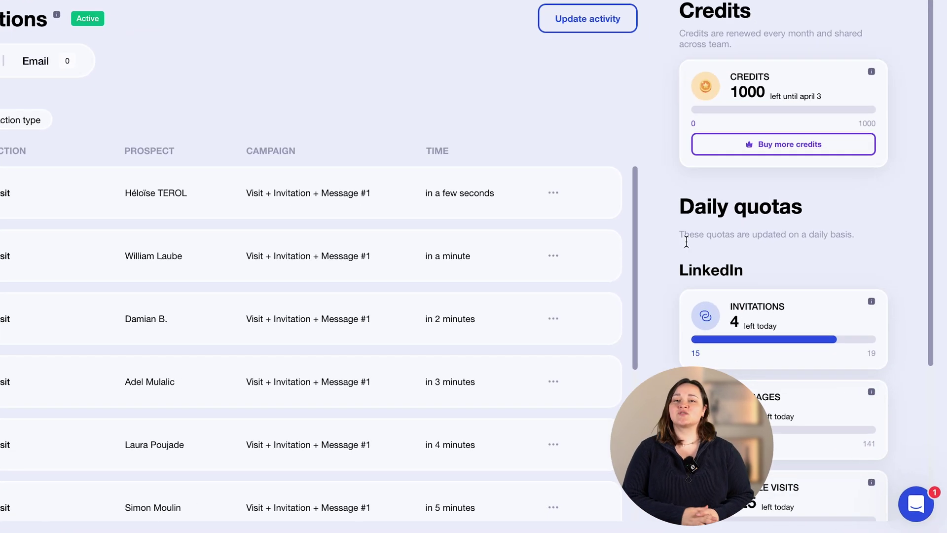
{"action": "scroll", "coordinate": [807, 228], "scroll_direction": "down", "scroll_amount": 5}
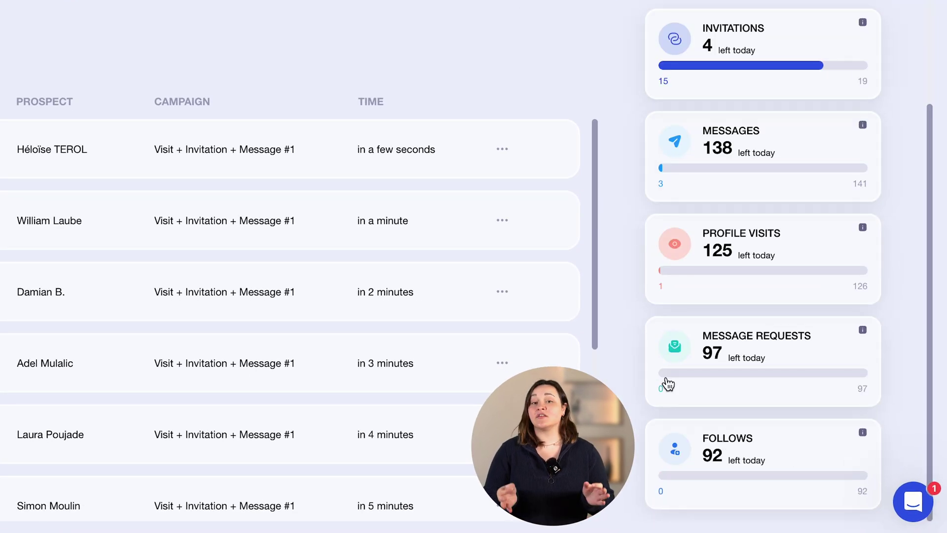
{"action": "scroll", "coordinate": [355, 280], "scroll_direction": "down", "scroll_amount": 5}
{"action": "scroll", "coordinate": [771, 269], "scroll_direction": "up", "scroll_amount": 5}
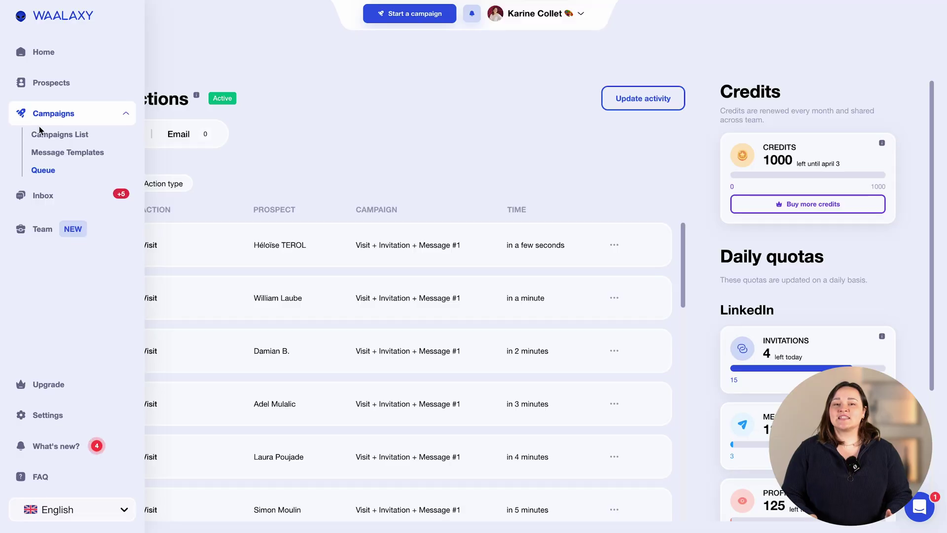
Step: Open the Visit + Invitation + Message #1 draft and keep its added prospects
{"action": "left_click", "coordinate": [43, 135]}
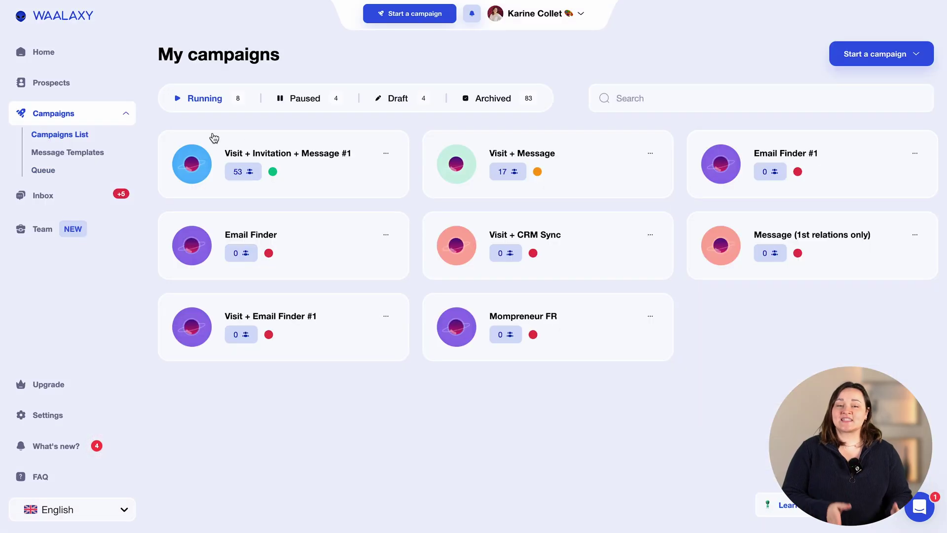
{"action": "left_click", "coordinate": [273, 175]}
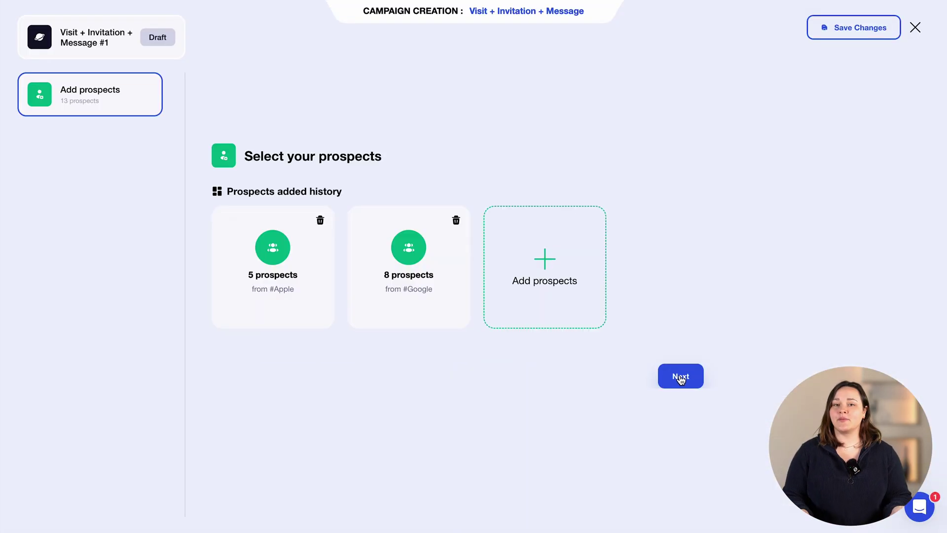
{"action": "left_click", "coordinate": [679, 377]}
Step: Confirm the visit, 1-day delay, invitation without note and 2-day delay steps
{"action": "left_click", "coordinate": [481, 319]}
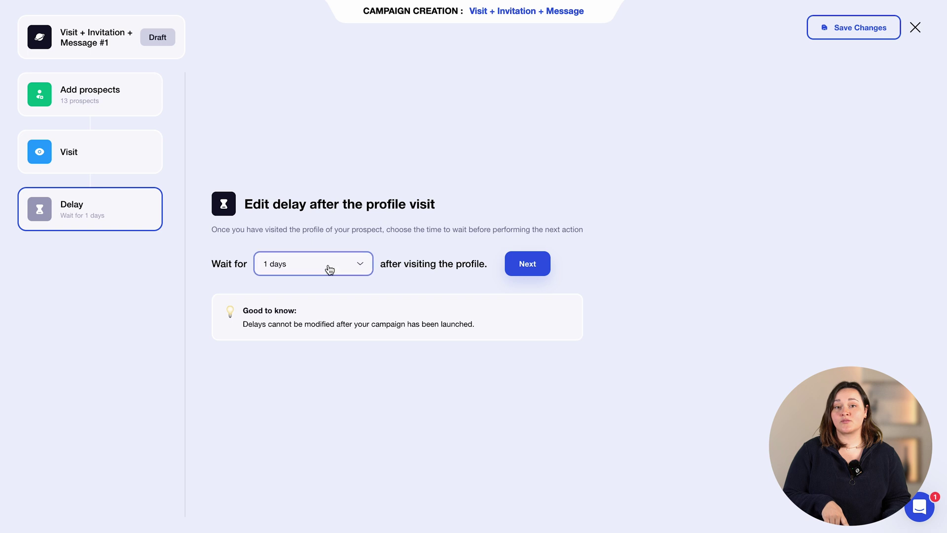
{"action": "left_click", "coordinate": [528, 265]}
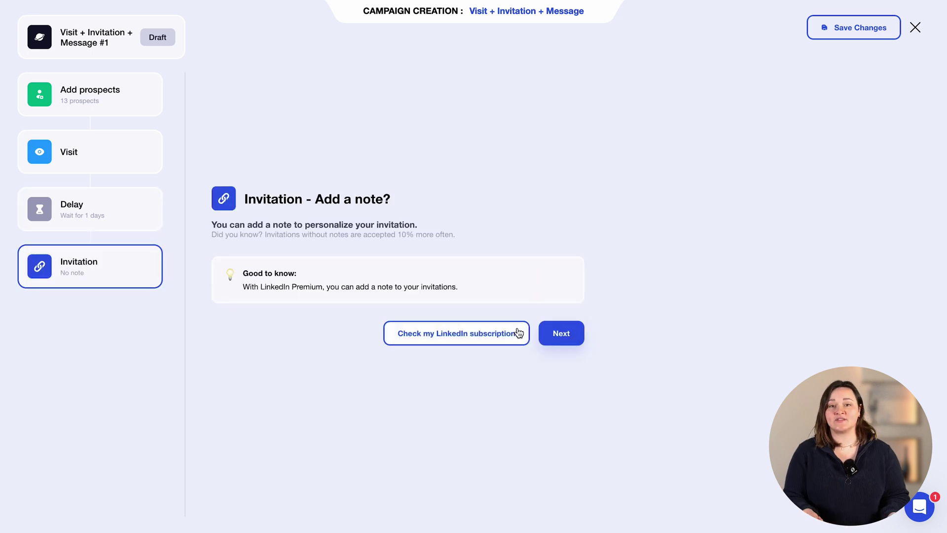
{"action": "left_click", "coordinate": [561, 335]}
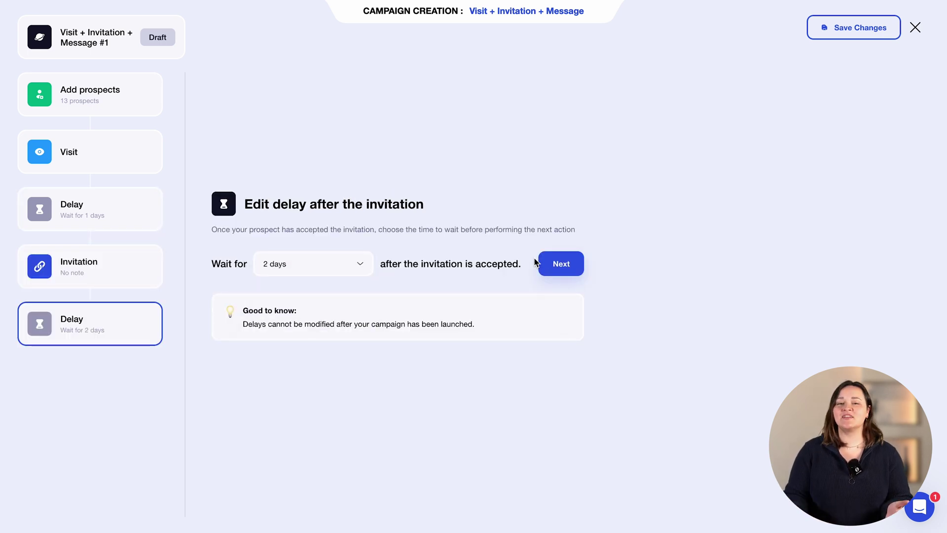
{"action": "left_click", "coordinate": [546, 264]}
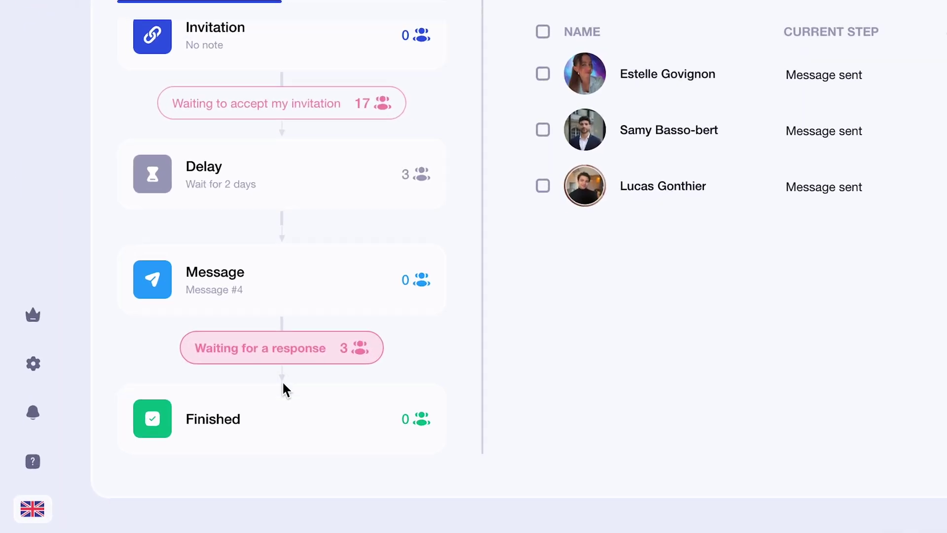
Step: List the prospects in the campaign's Finished stage
{"action": "left_click", "coordinate": [339, 391]}
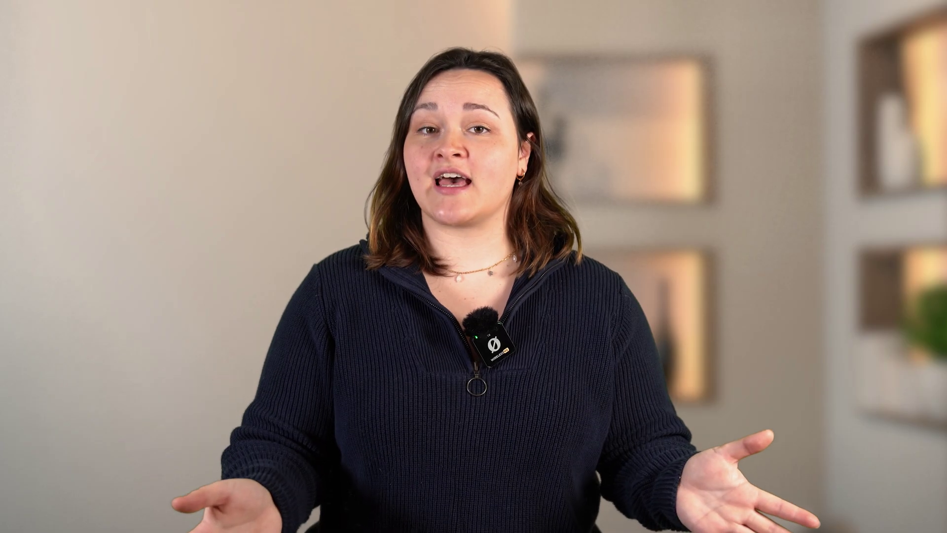